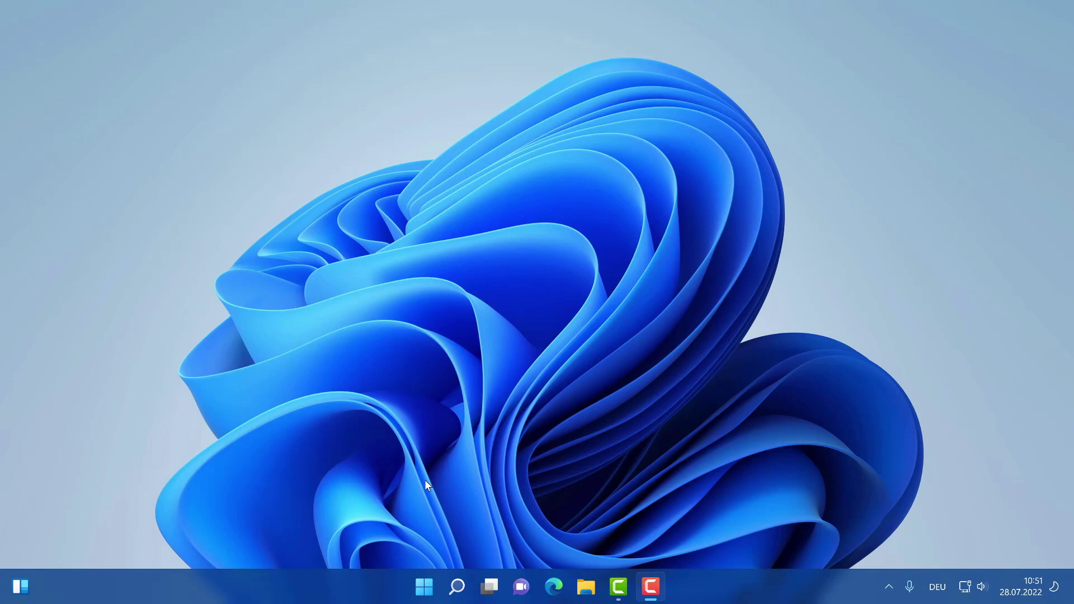
# Browse the Start menu's Alle Apps list down to Excel, then open Windows search
pyautogui.click(429, 592)
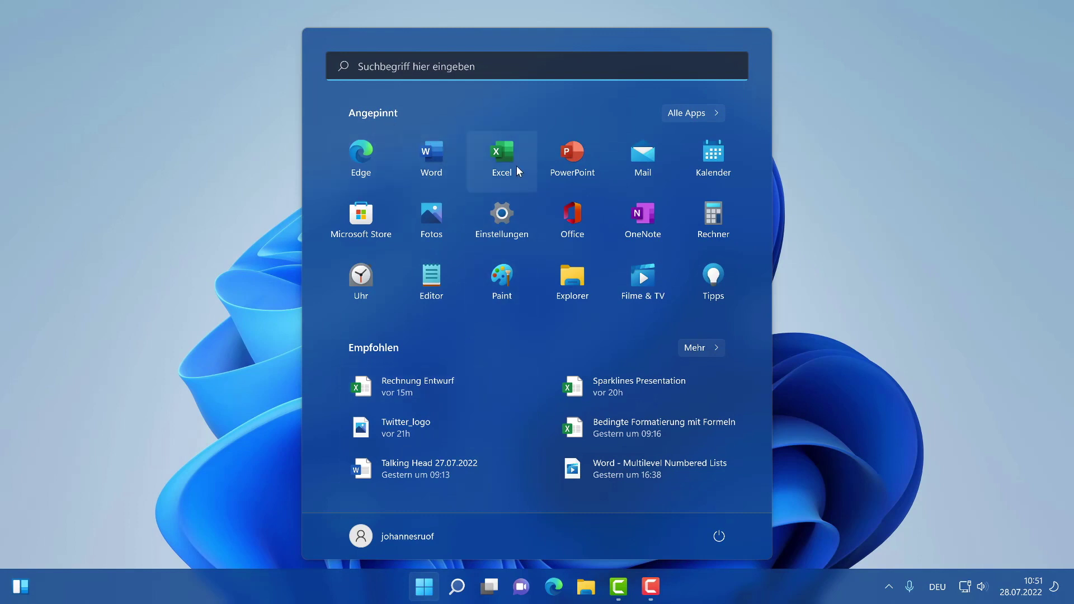
pyautogui.click(719, 115)
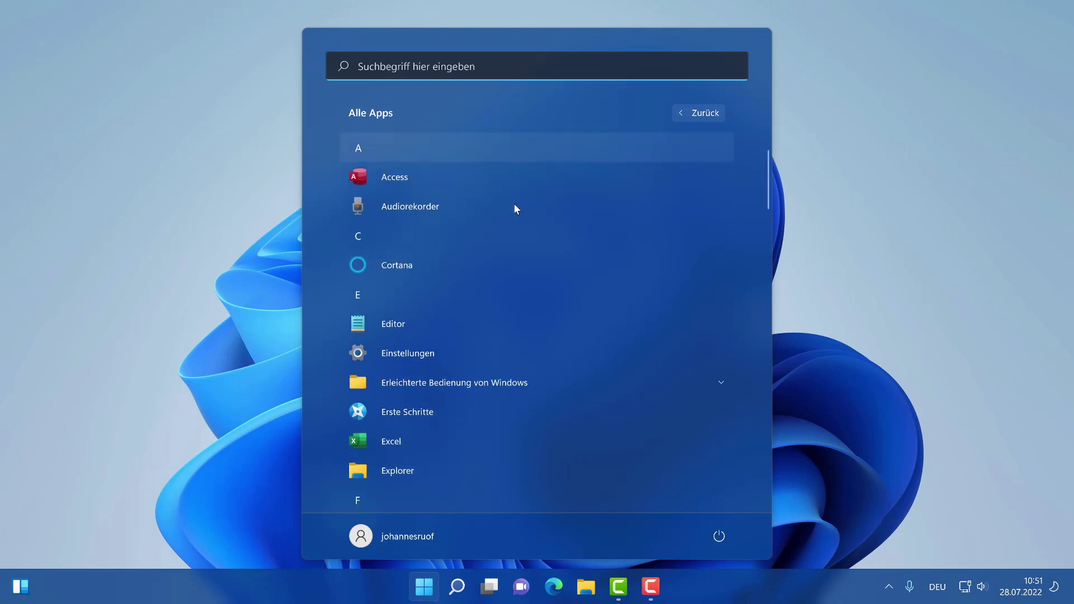
pyautogui.scroll(-2, 515, 208)
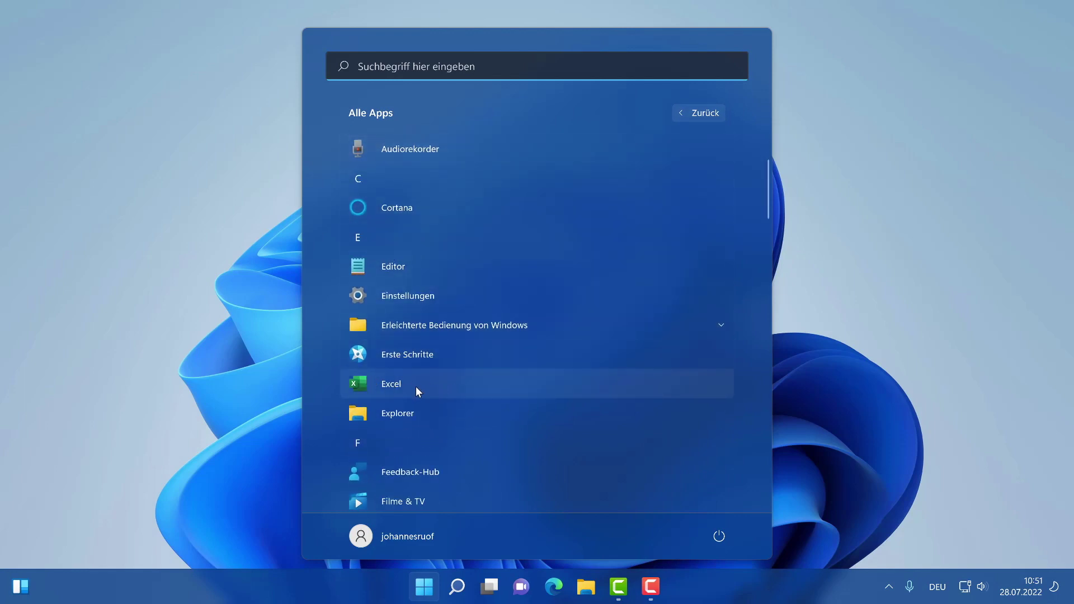
pyautogui.click(412, 63)
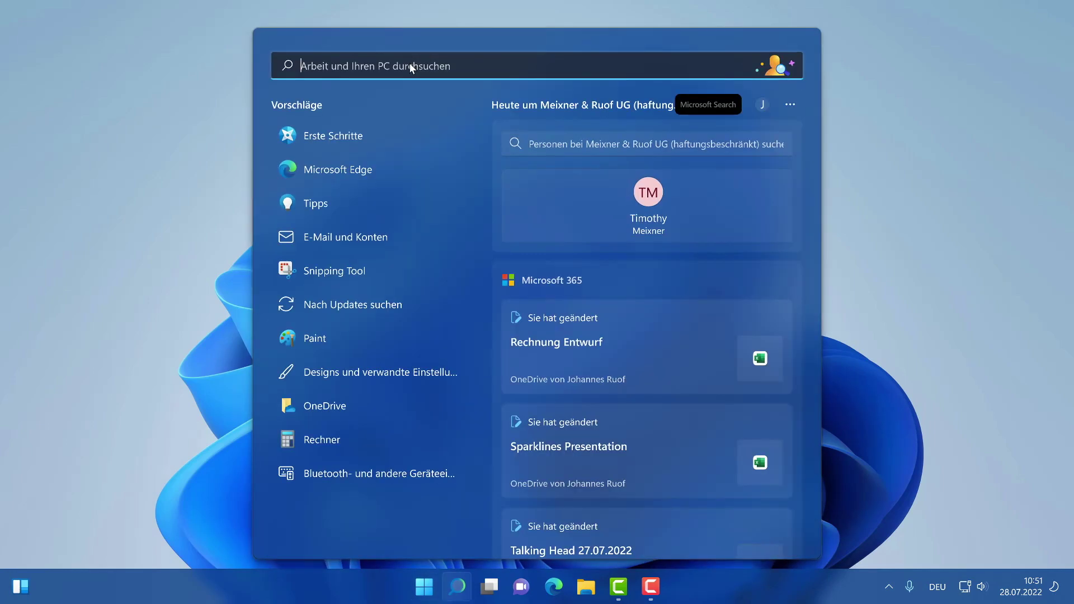
# Search for 'excel' and pin the Excel app to the taskbar with An Taskleiste anheften
pyautogui.write('excel')
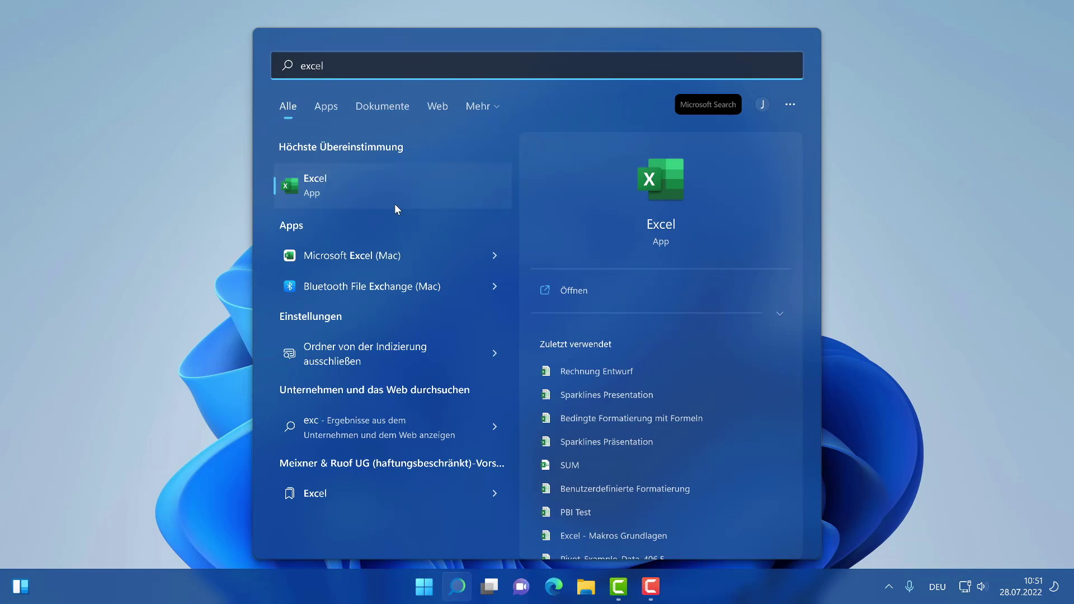
pyautogui.rightClick(350, 179)
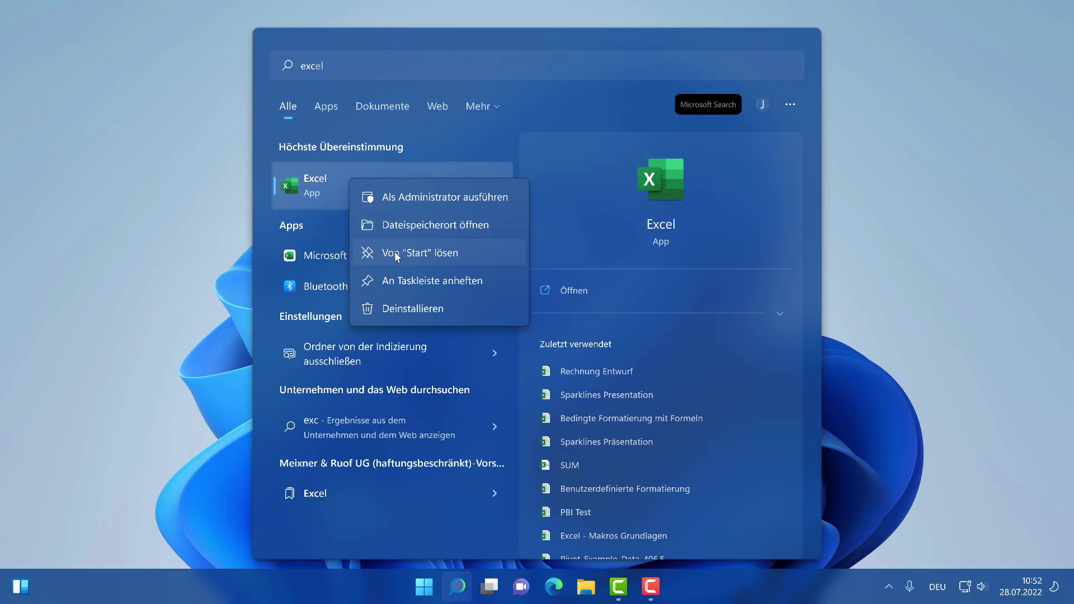
pyautogui.click(409, 284)
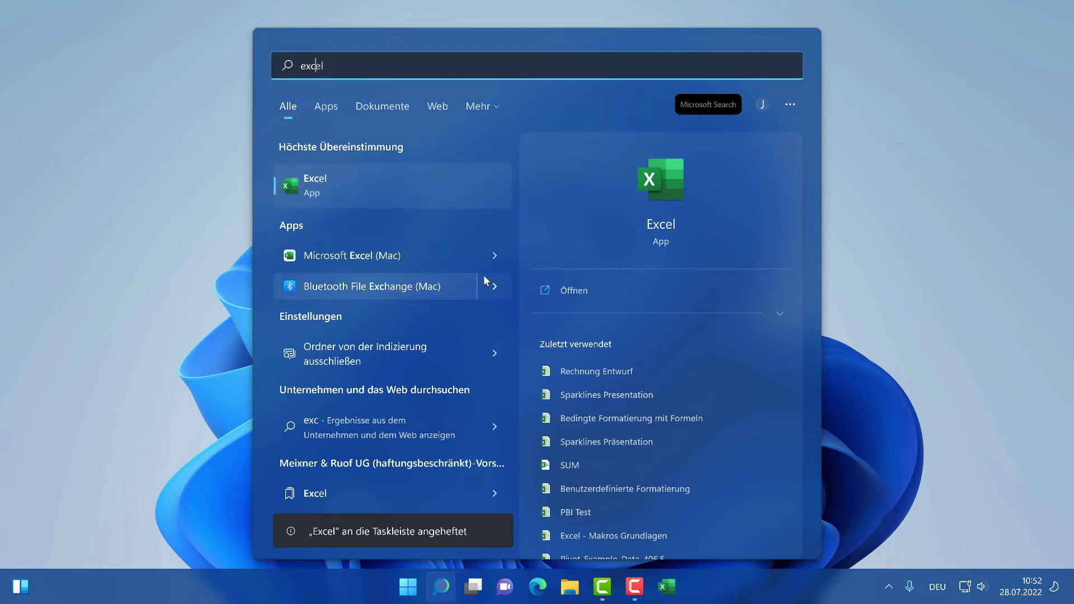
pyautogui.click(884, 221)
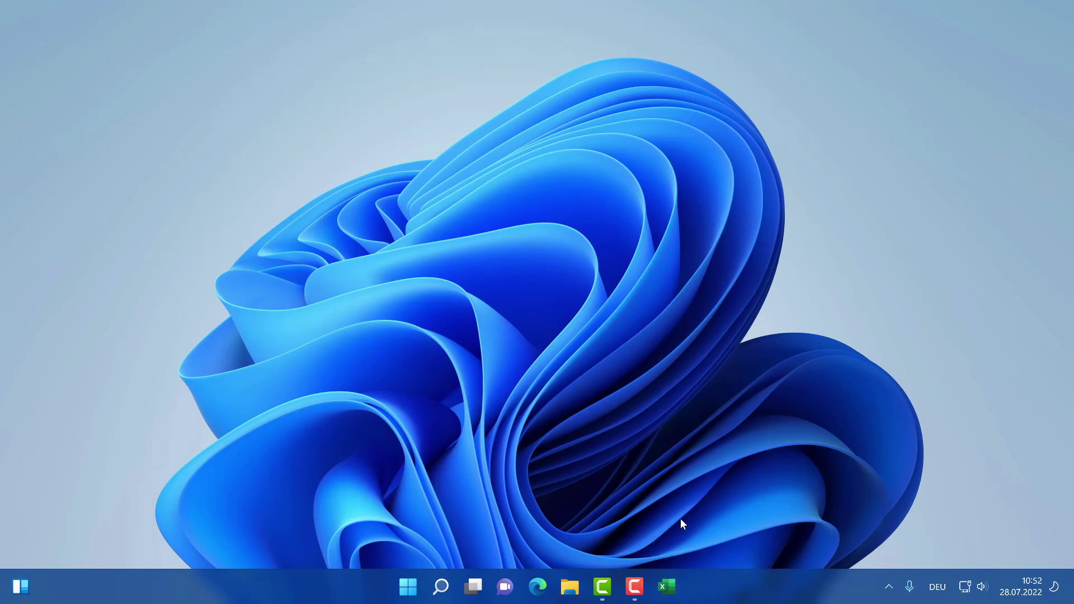
# Open and close the Start menu's Alle Apps list, then launch Excel from the taskbar
pyautogui.click(410, 584)
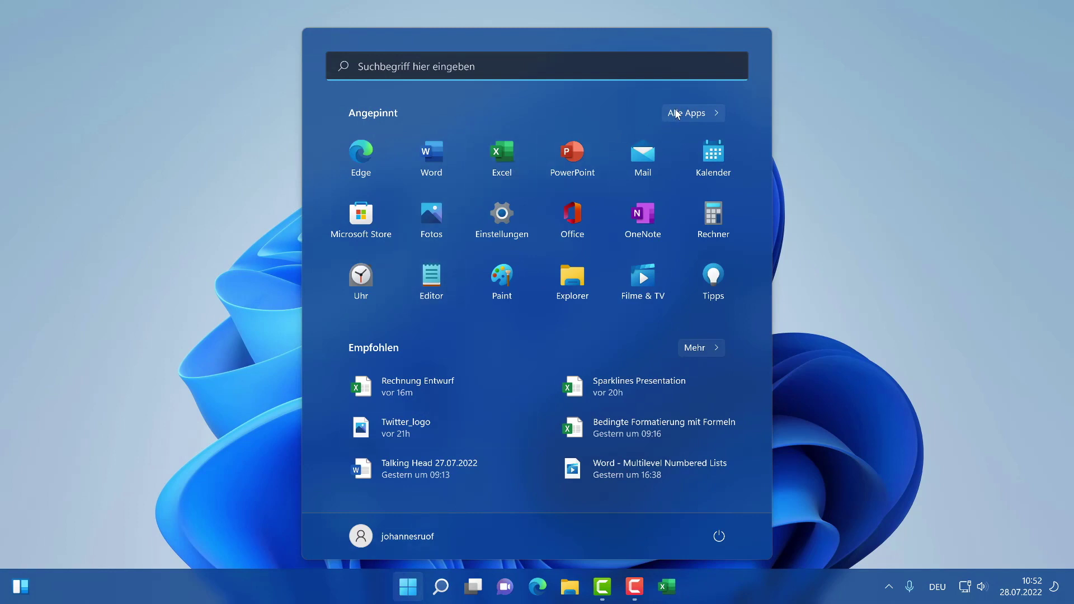
pyautogui.click(683, 109)
pyautogui.click(870, 197)
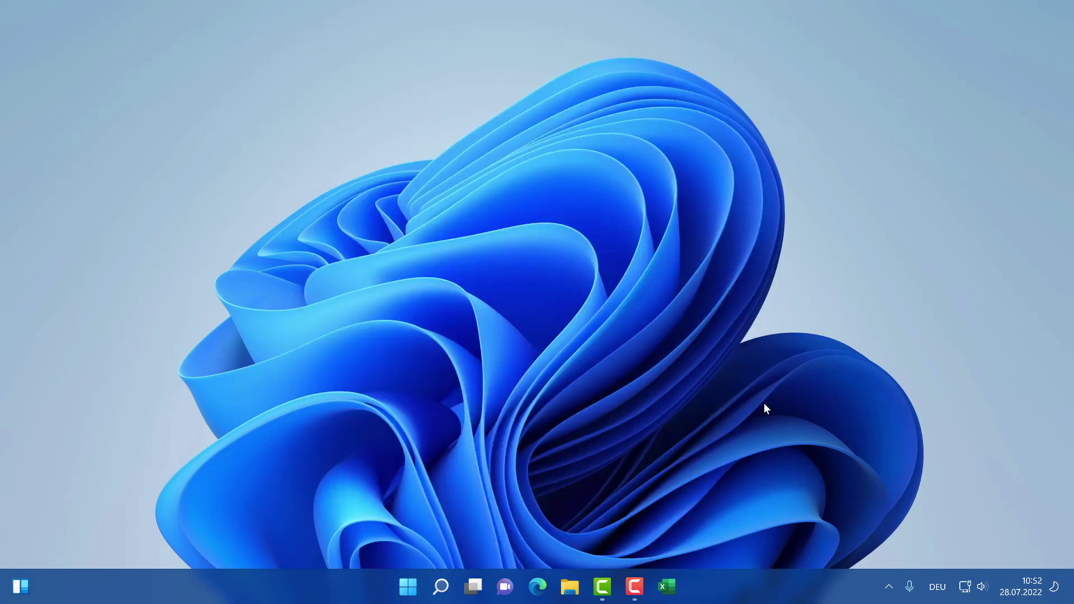
pyautogui.click(667, 587)
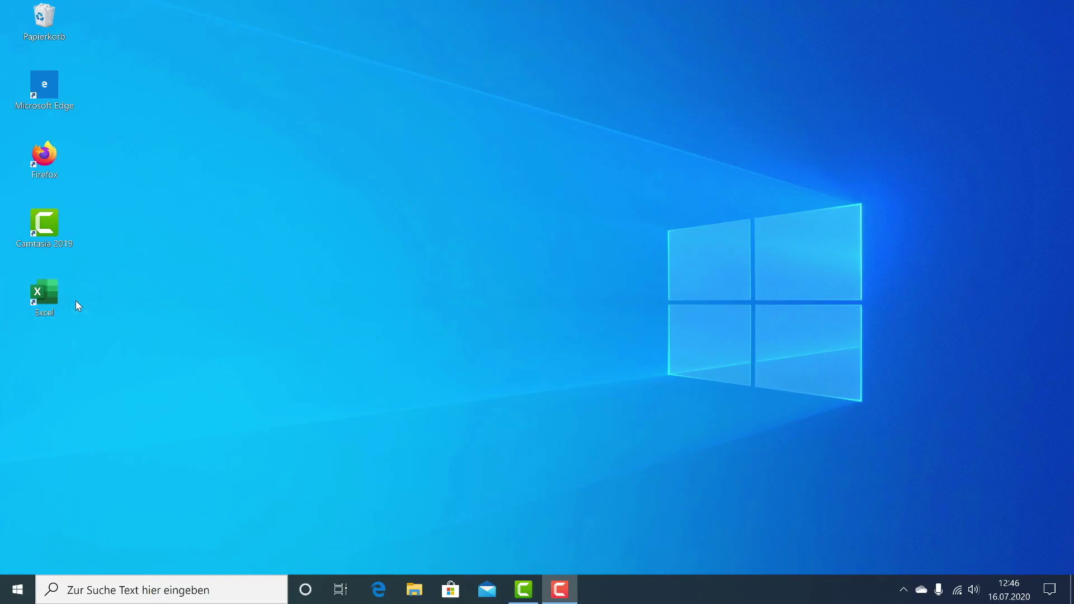
# Select the Excel desktop shortcut, scroll through the Start menu apps, then open taskbar search
pyautogui.click(50, 294)
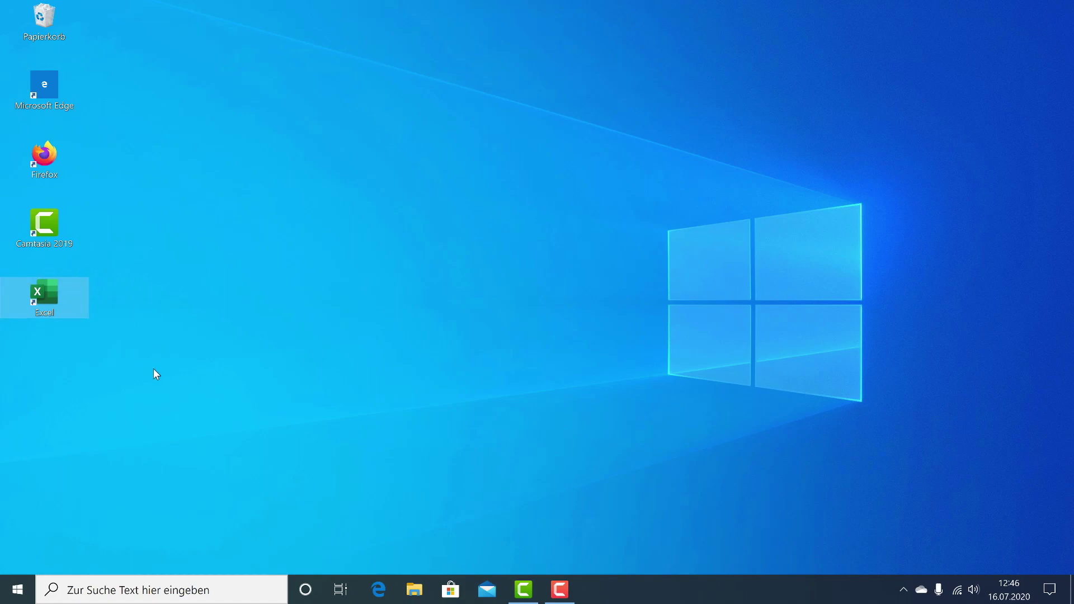
pyautogui.click(18, 590)
pyautogui.scroll(-1, 153, 281)
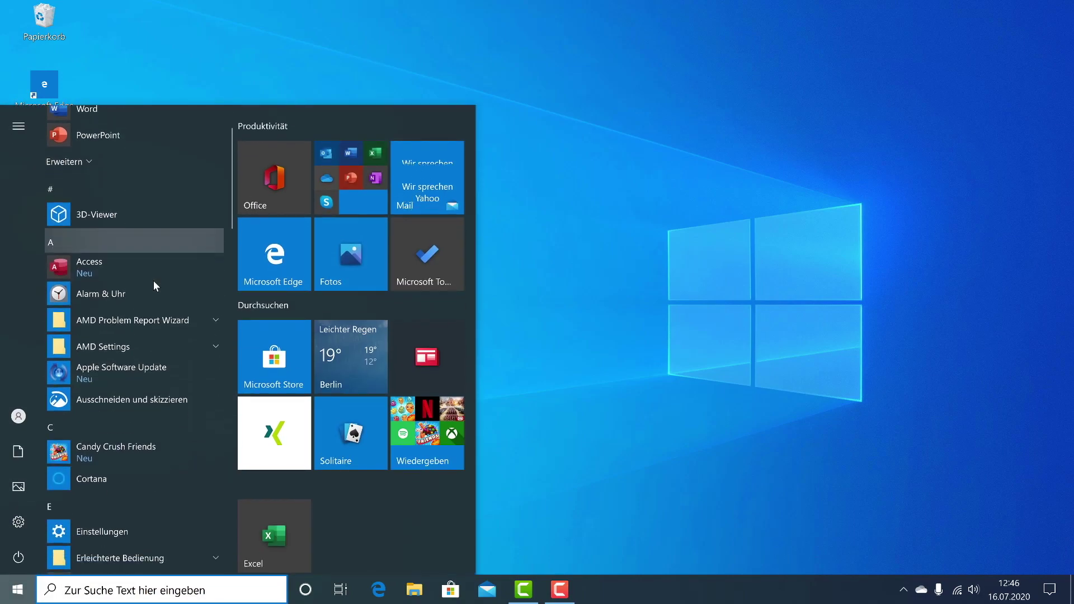
pyautogui.scroll(-1, 151, 288)
pyautogui.scroll(-1, 151, 296)
pyautogui.scroll(-1, 112, 299)
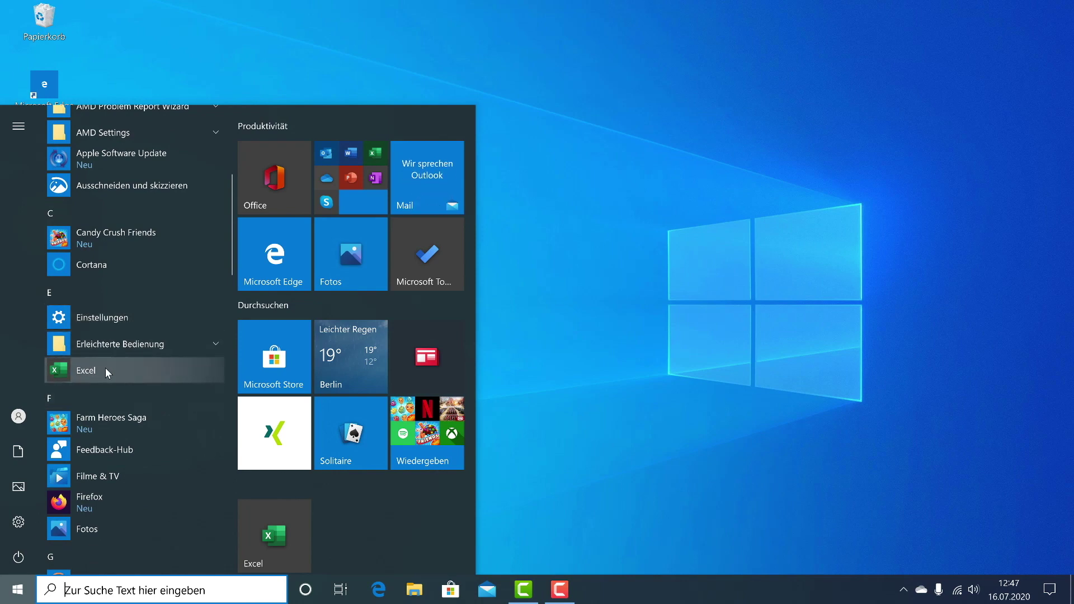
pyautogui.click(116, 591)
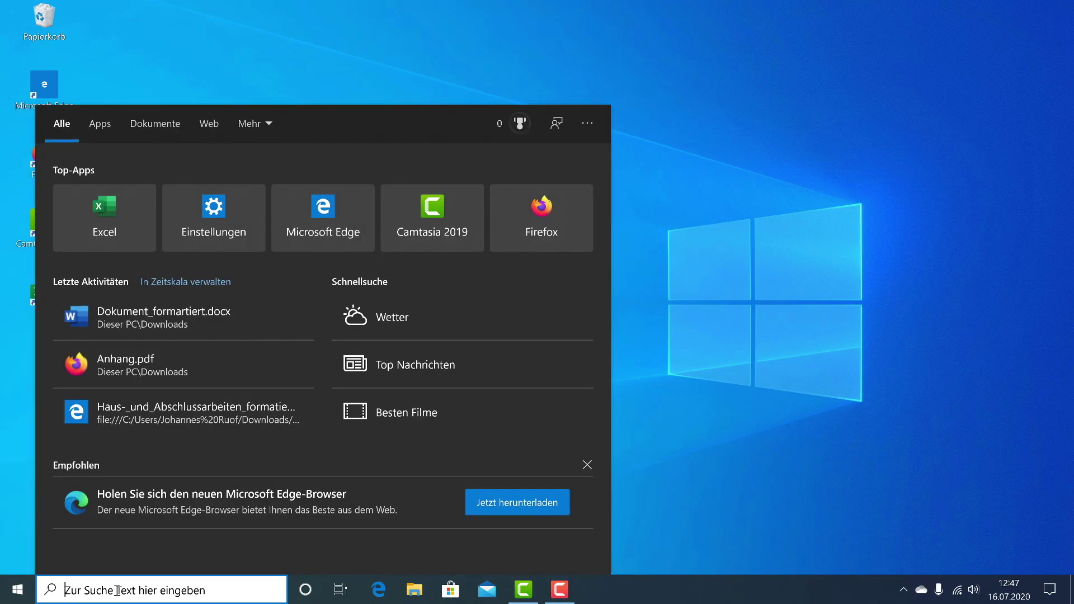
# Search for 'exce', then switch to the Start menu's alphabetical app list
pyautogui.write('exce')
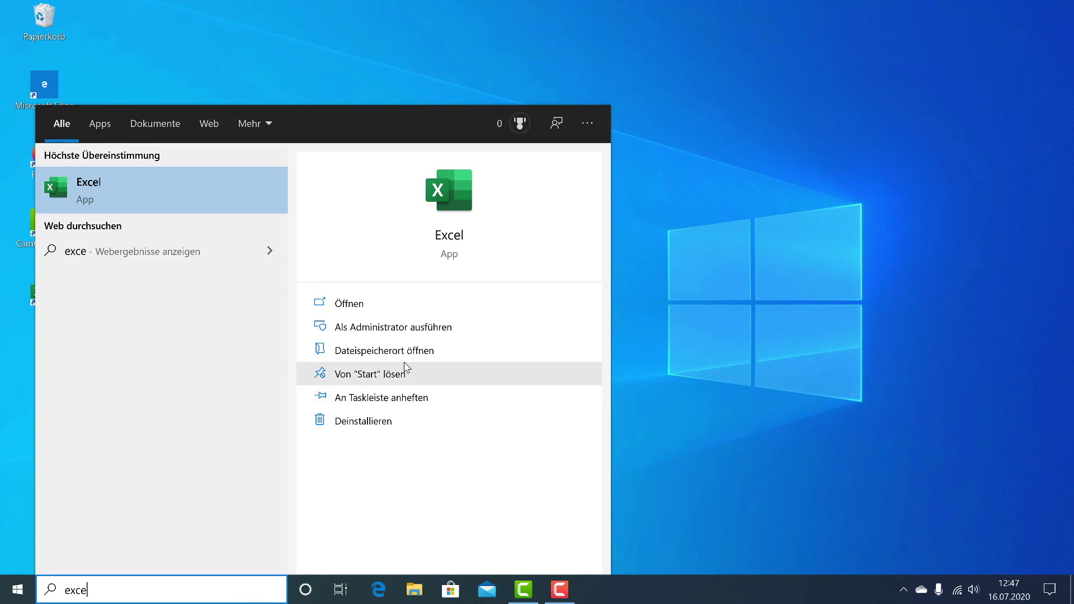
pyautogui.click(17, 590)
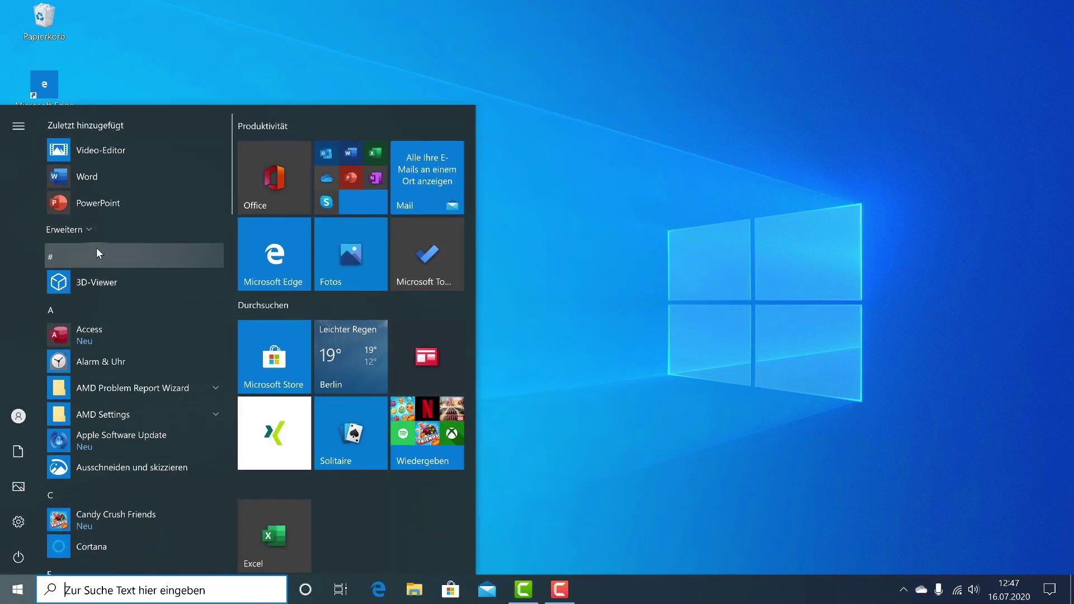
# Pin Excel to the taskbar from the Start menu via Mehr > An Taskleiste anheften
pyautogui.scroll(-5, 99, 249)
pyautogui.scroll(-2, 117, 252)
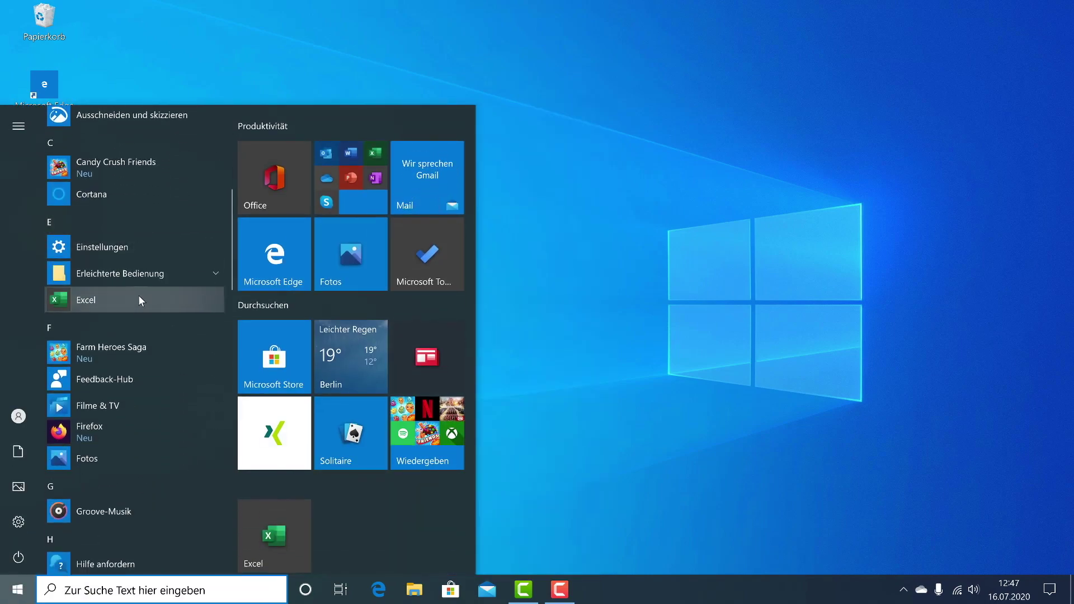
pyautogui.rightClick(123, 301)
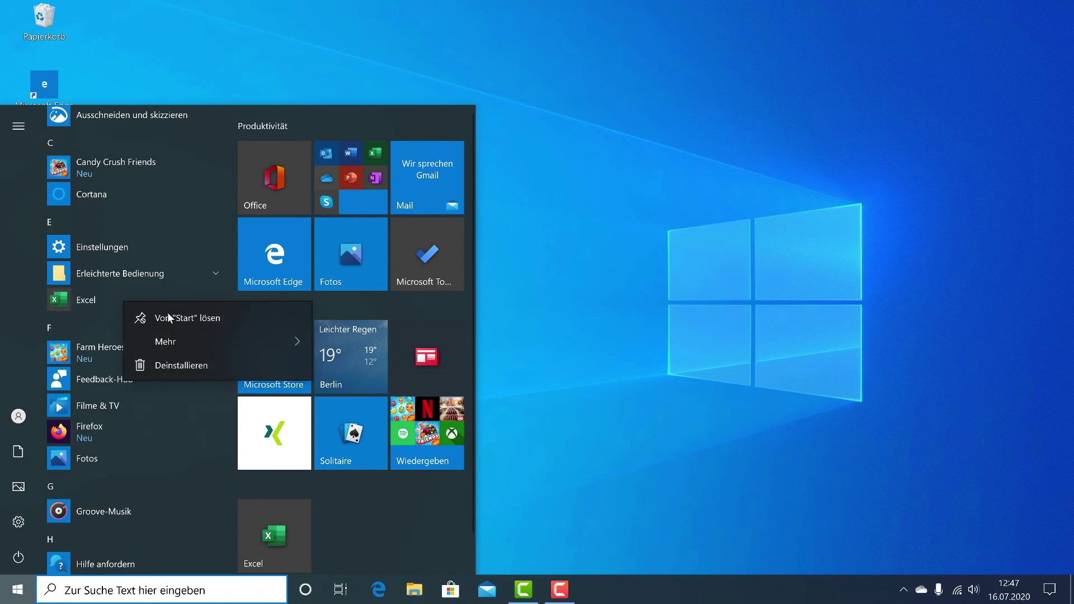
pyautogui.moveTo(216, 341)
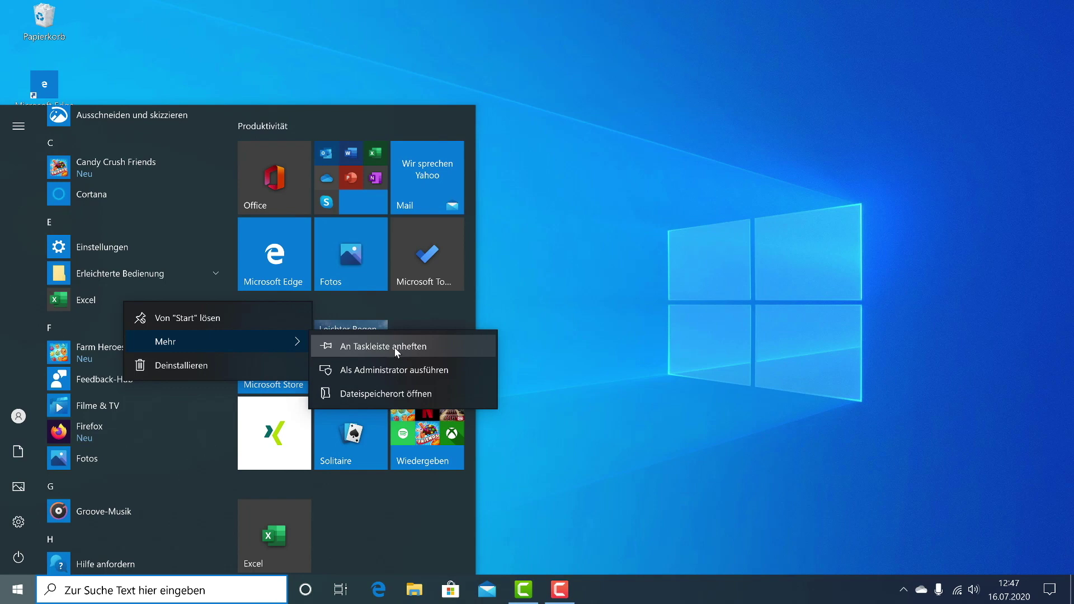
pyautogui.click(394, 347)
pyautogui.click(557, 376)
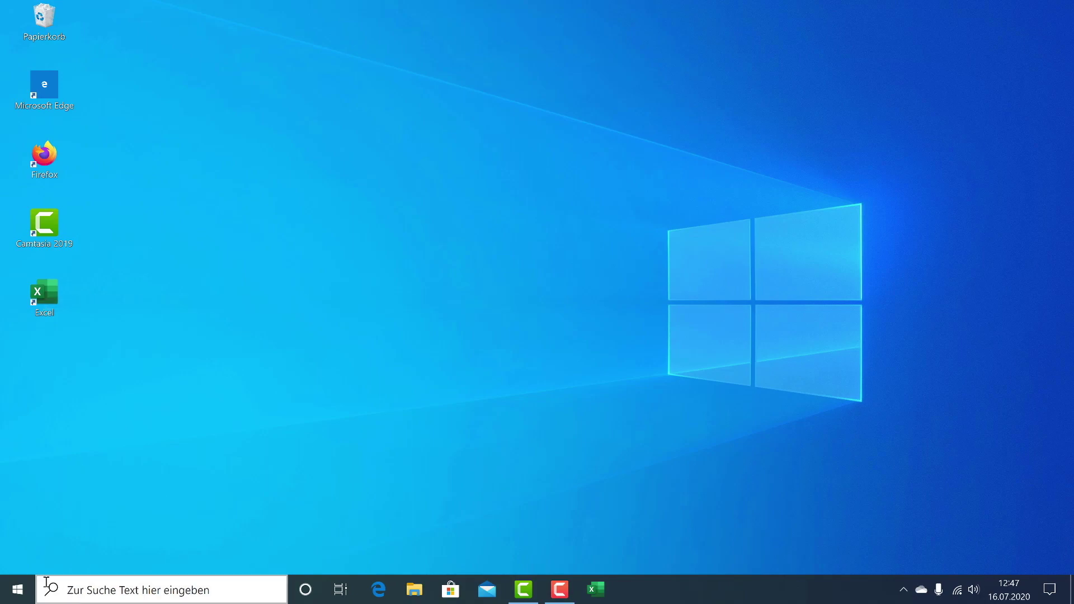
# Open Start, search for 'exce', then dismiss the Excel results back to the desktop
pyautogui.click(16, 590)
pyautogui.scroll(-5, 113, 357)
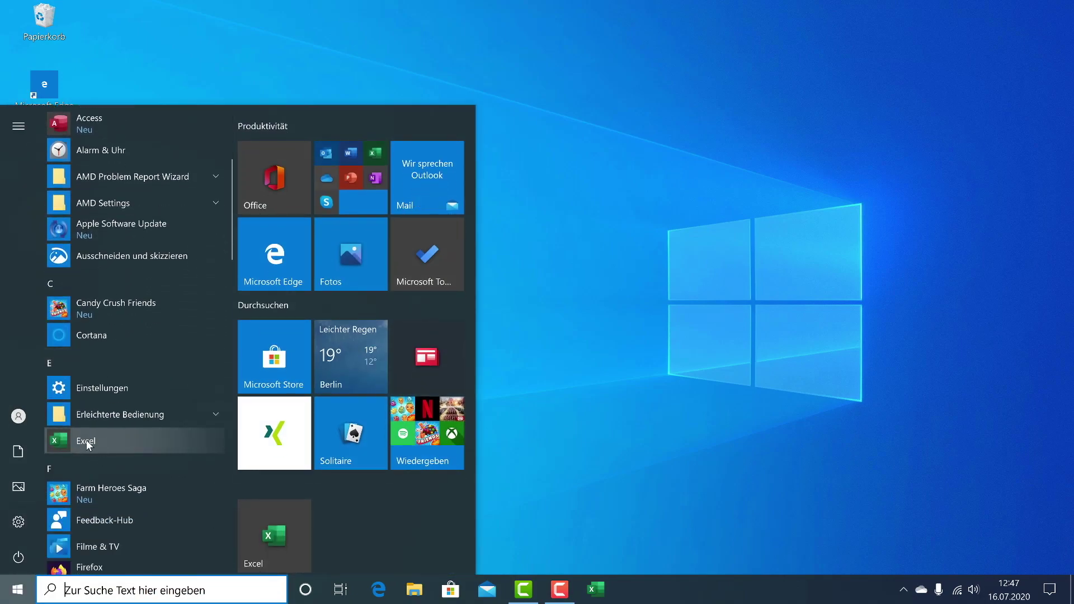
pyautogui.click(144, 591)
pyautogui.write('ex')
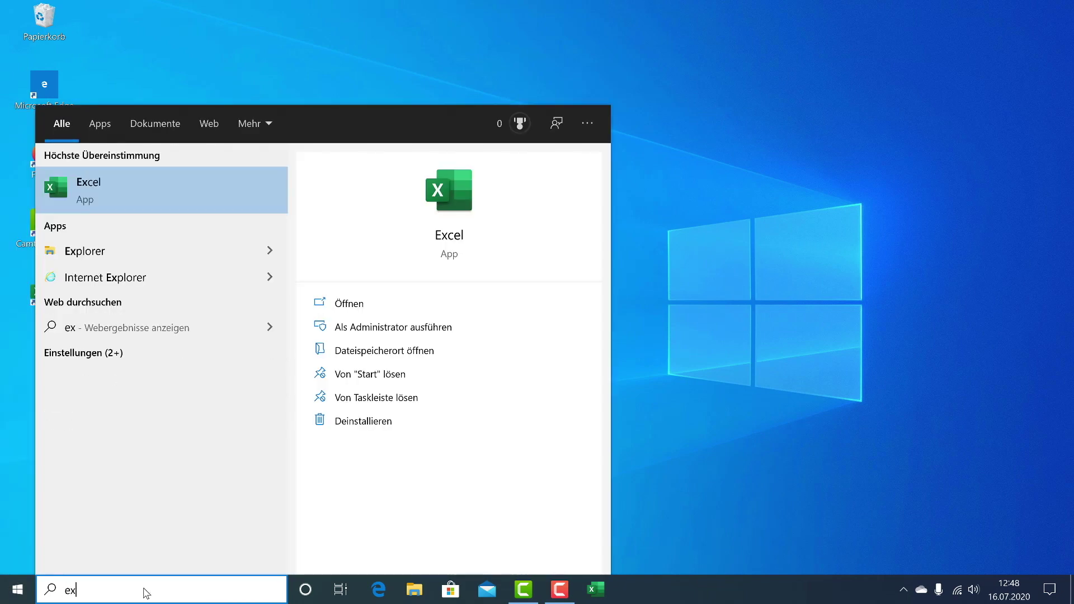
pyautogui.write('ce')
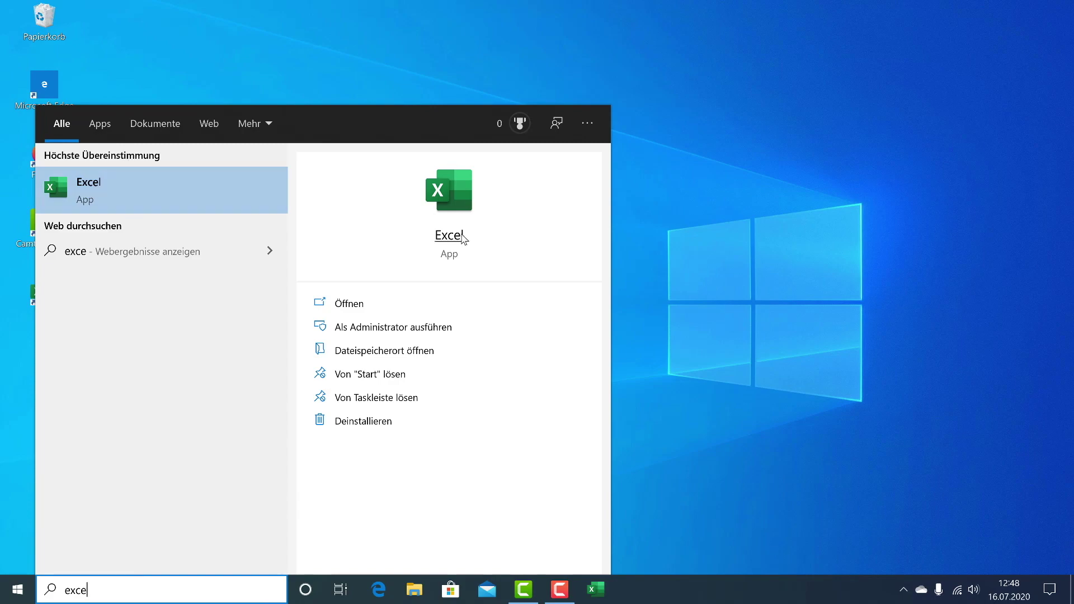
pyautogui.click(715, 173)
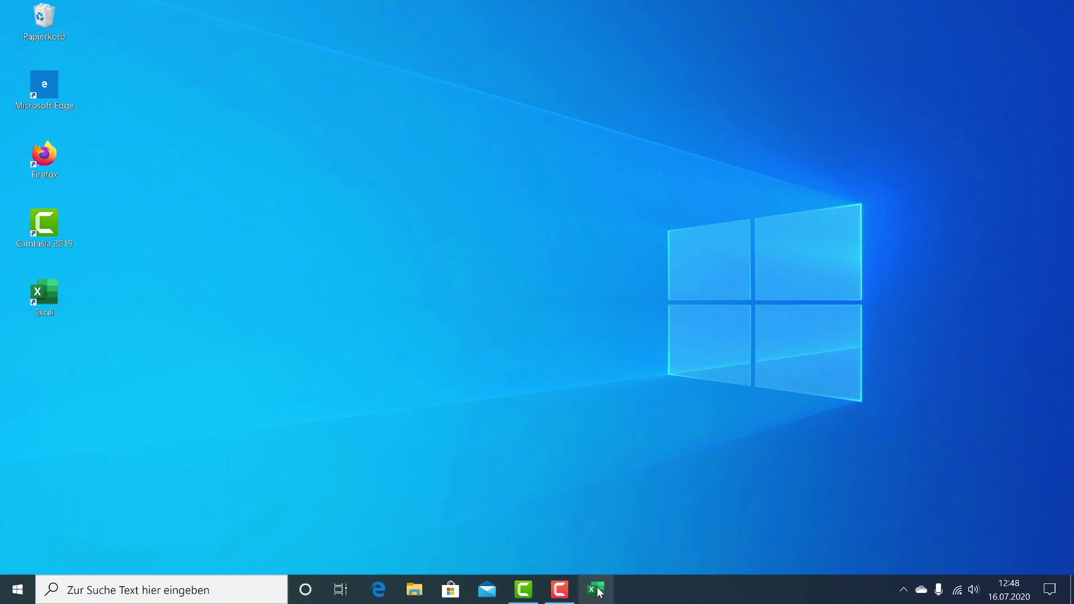
# Launch Excel from its pinned taskbar icon to reach the start page
pyautogui.click(597, 590)
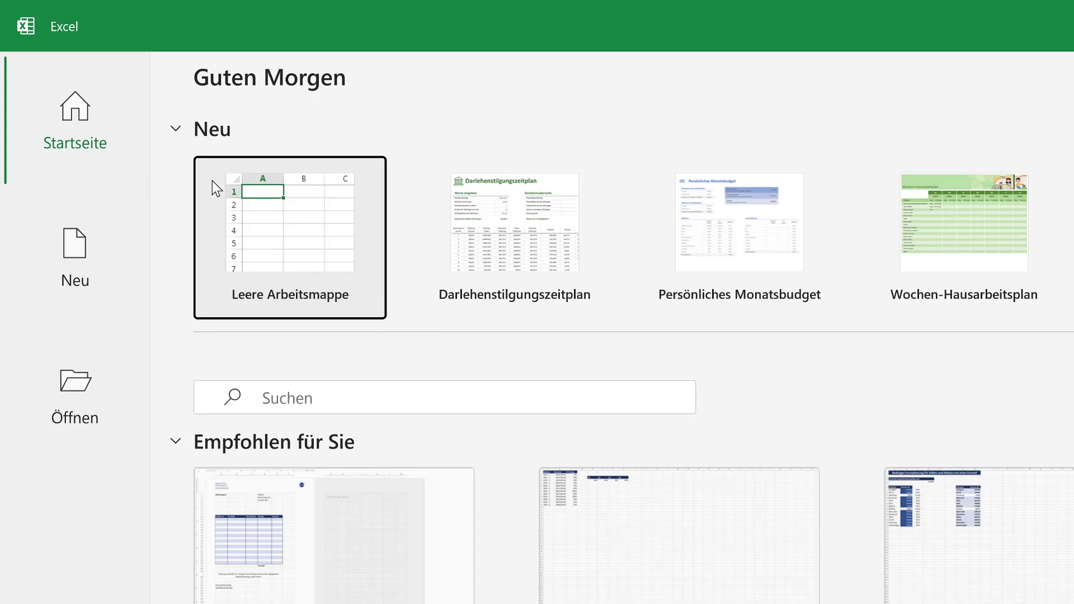
# Create a Leere Arbeitsmappe from the Neu page, opening Mappe1
pyautogui.click(104, 253)
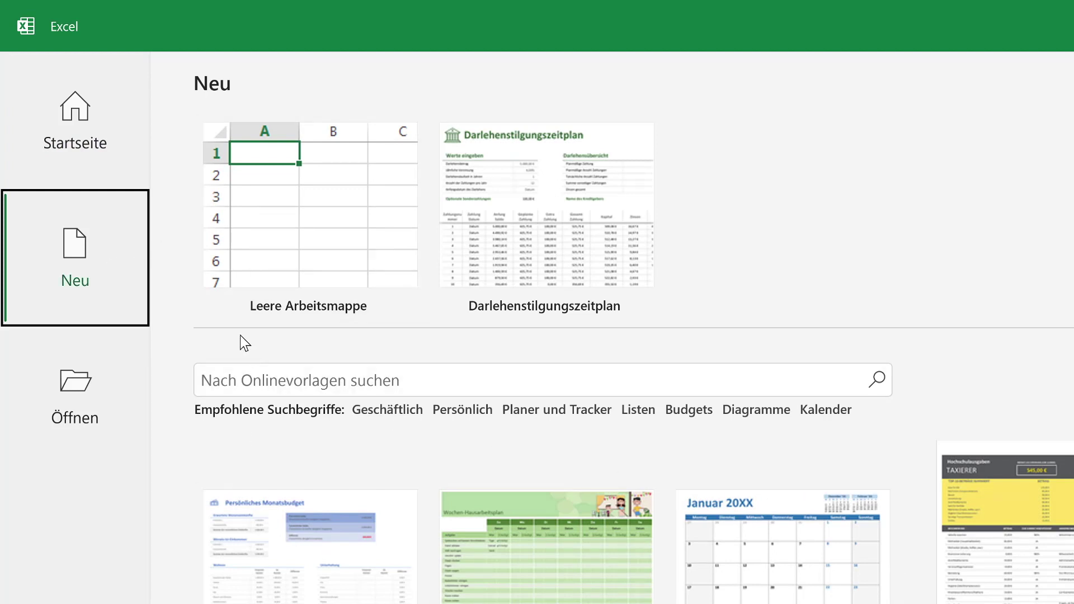
pyautogui.click(315, 244)
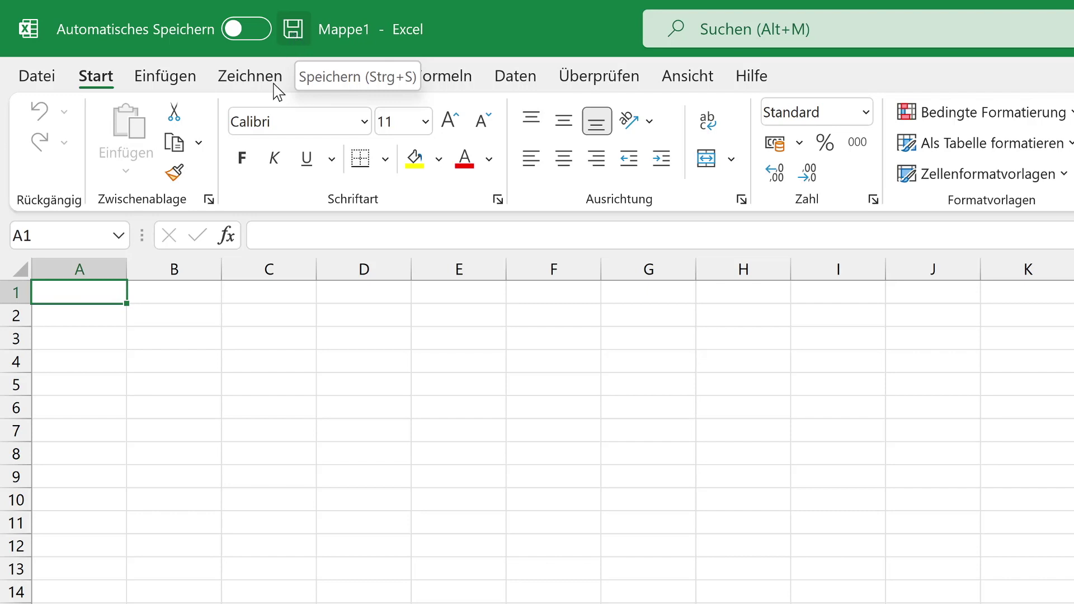
# Choose Datei > Speichern to reach the Speichern unter locations for Mappe1
pyautogui.click(44, 81)
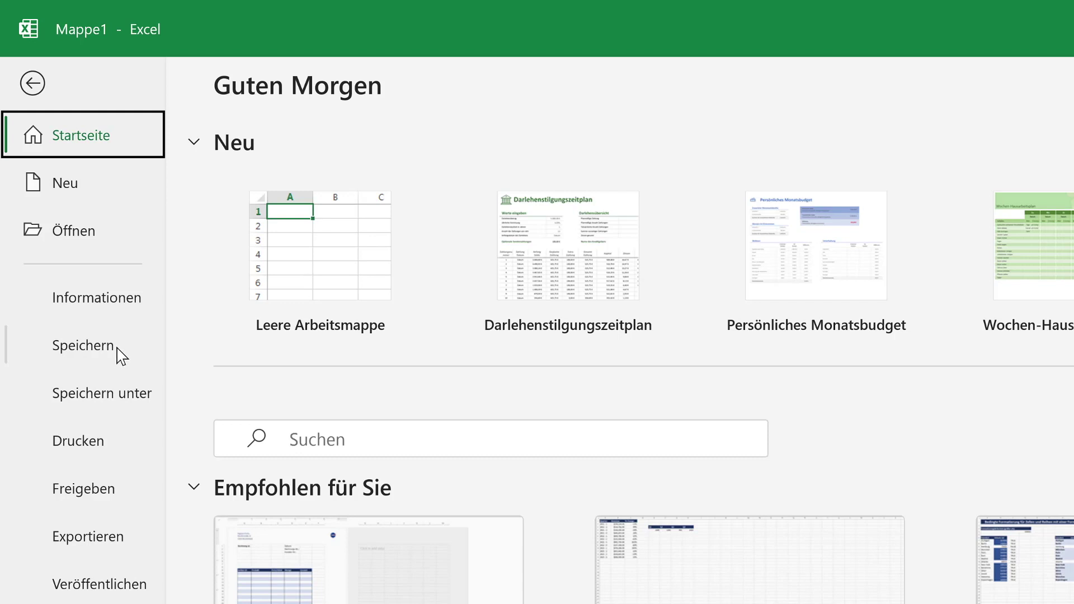
pyautogui.click(127, 356)
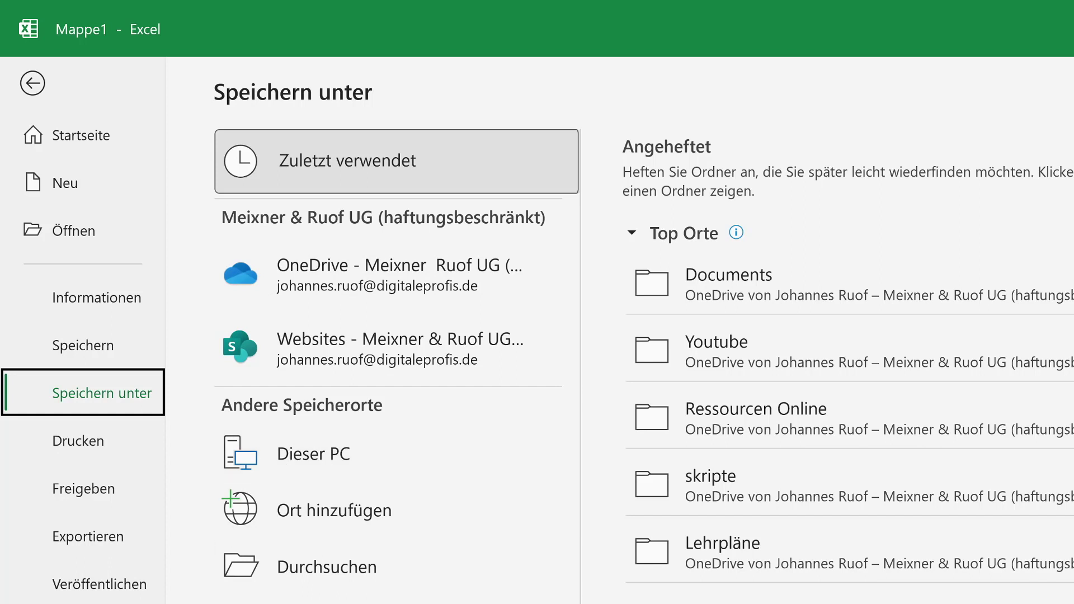
# In the Save As dialog, pick the Dokumente folder and name the file 'Meine erste Excel Datei'
pyautogui.click(306, 570)
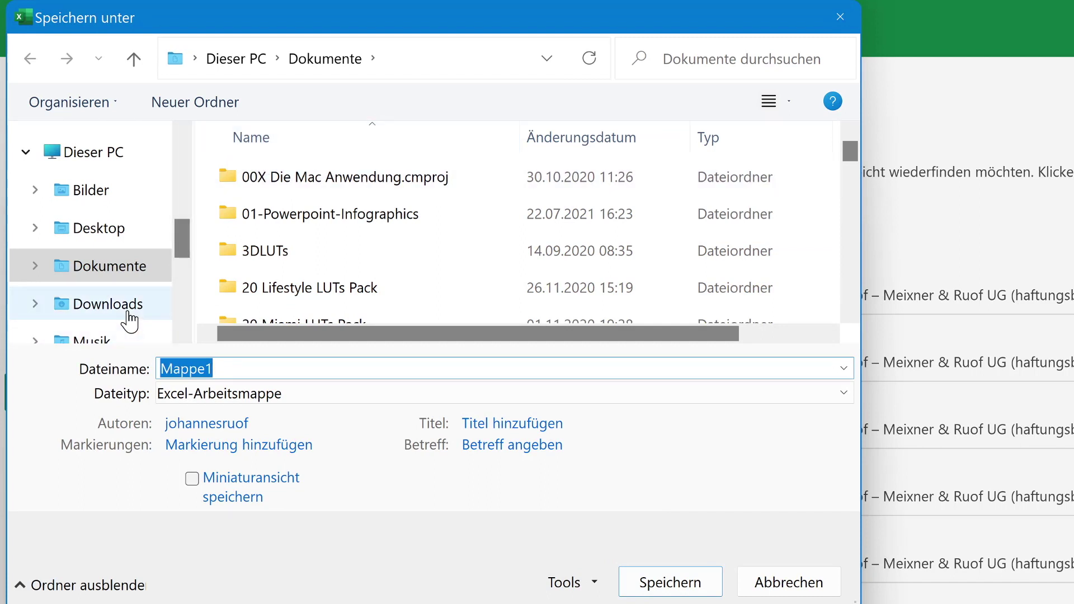
pyautogui.click(90, 274)
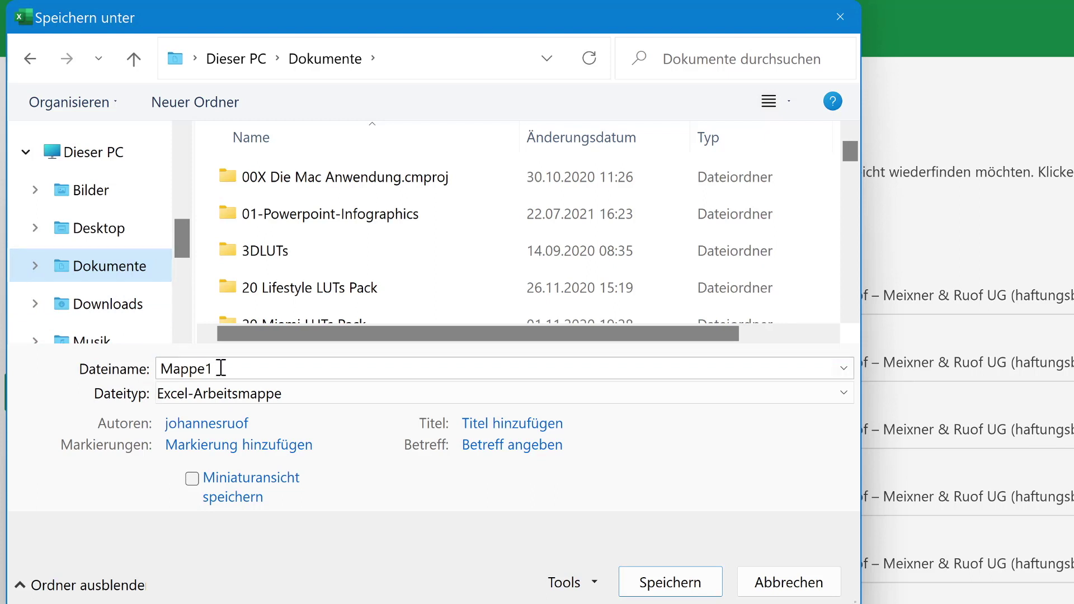
pyautogui.moveTo(219, 368); pyautogui.dragTo(168, 369)
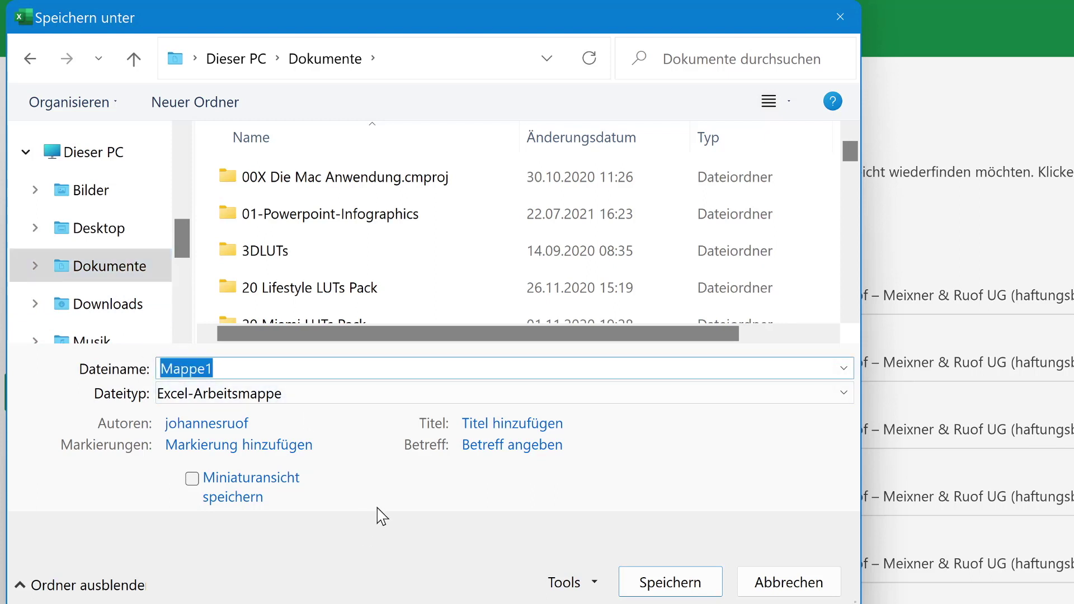
pyautogui.write('Meine')
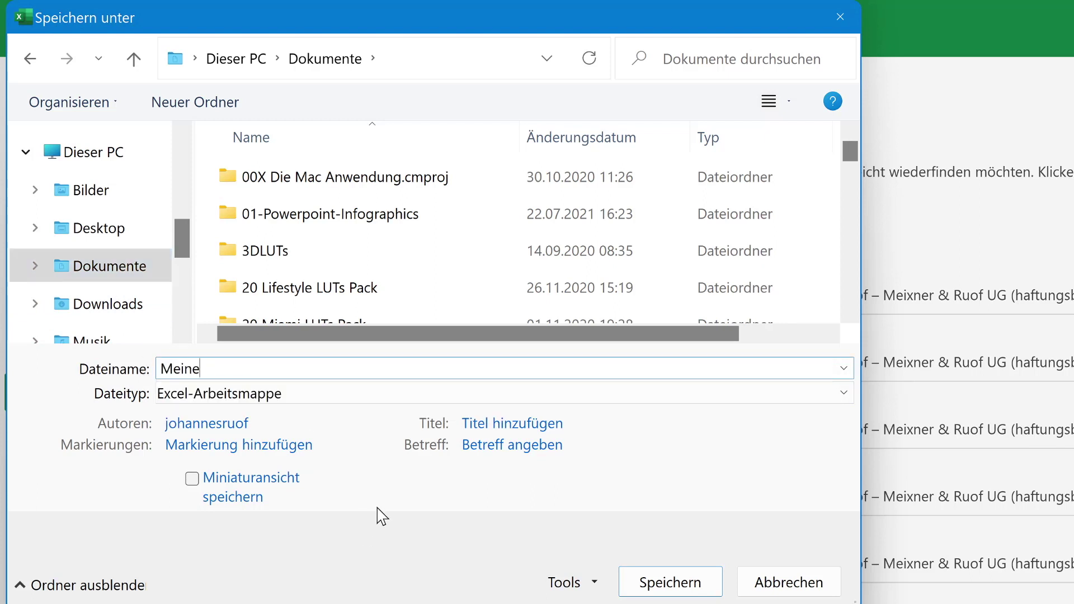
pyautogui.write(' erste Excel')
pyautogui.write(' Datei')
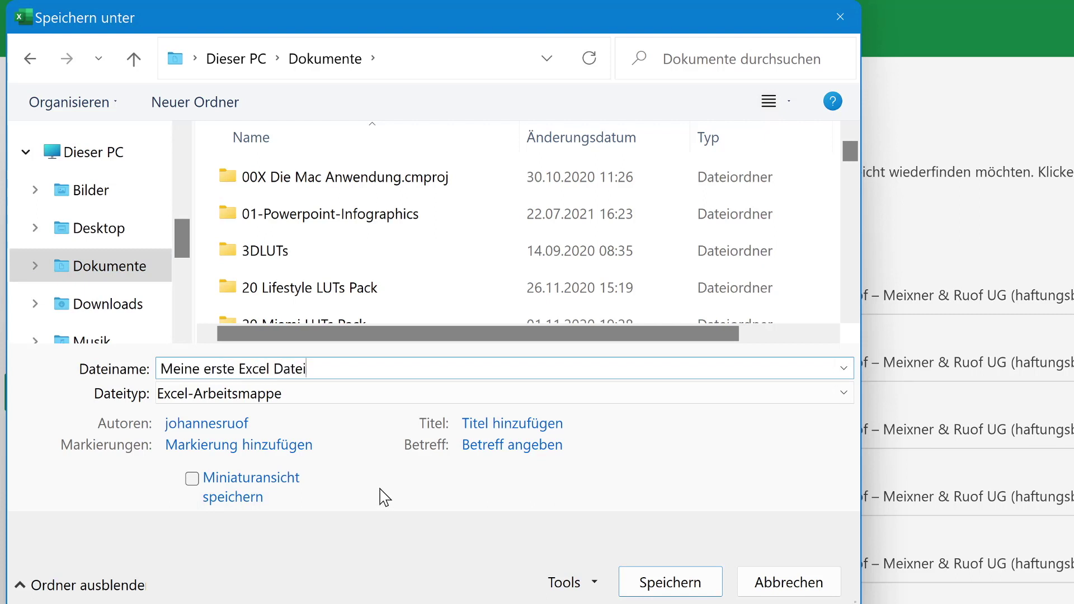
# Save the workbook as 'Meine erste Excel Datei' and close Excel
pyautogui.click(671, 585)
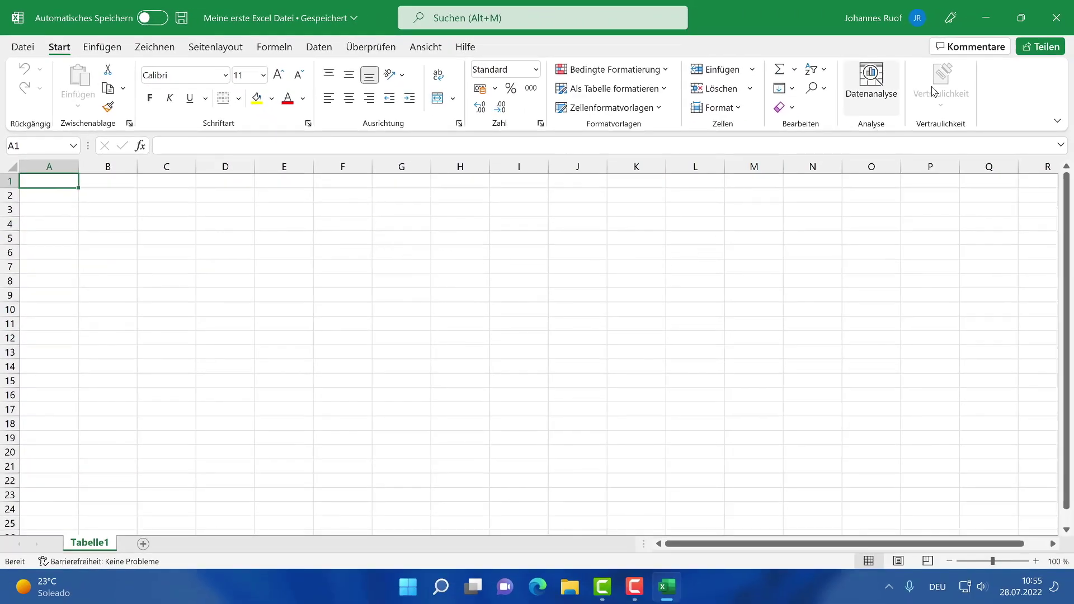
pyautogui.click(1044, 20)
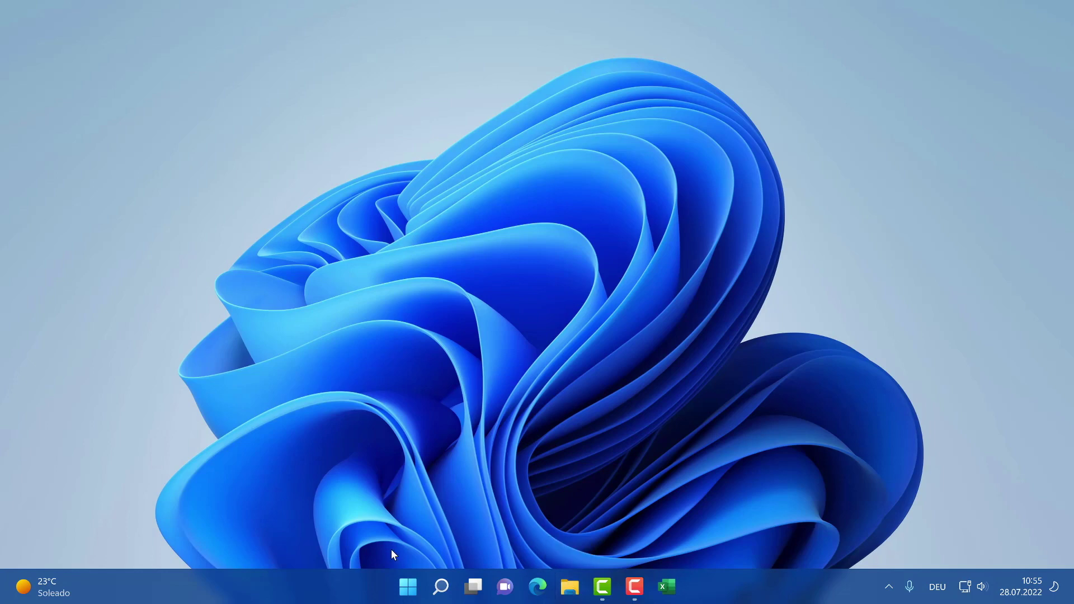
# Launch File Explorer from the Start menu's Alle Apps list
pyautogui.click(408, 586)
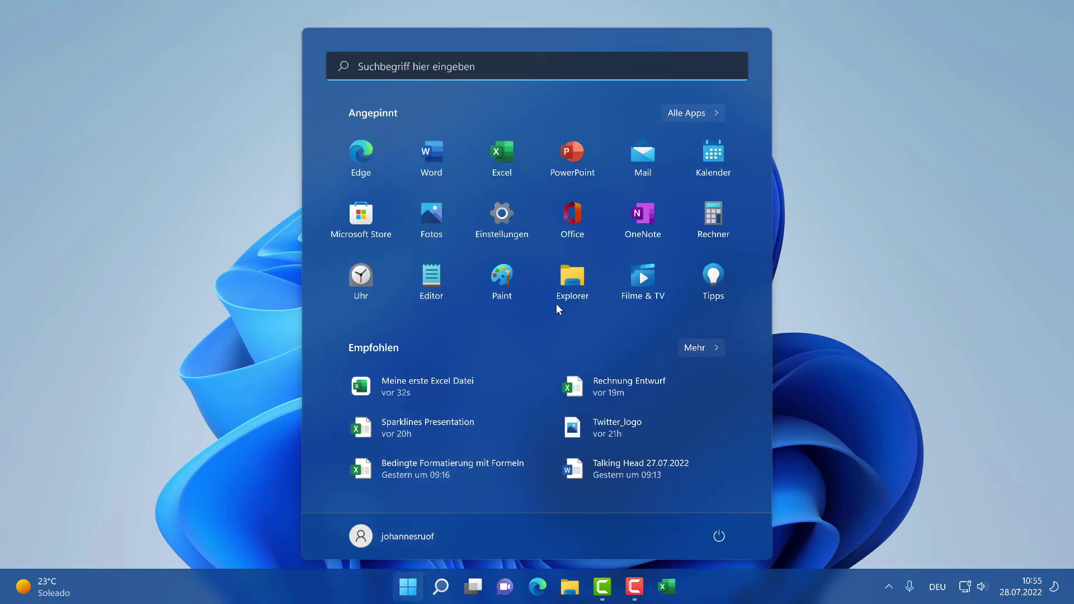
pyautogui.click(704, 114)
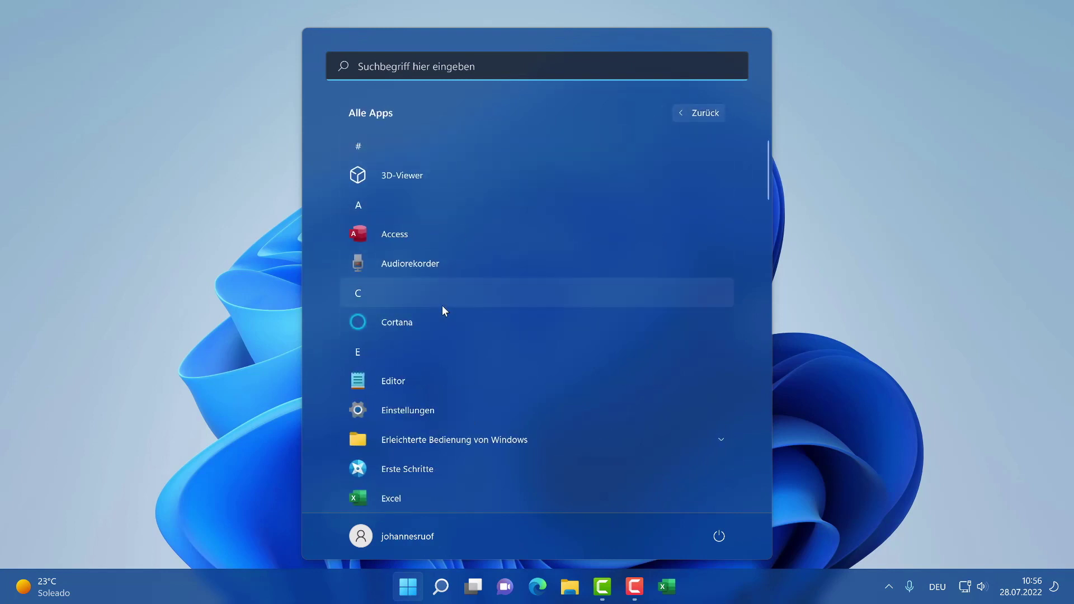
pyautogui.scroll(-2, 442, 307)
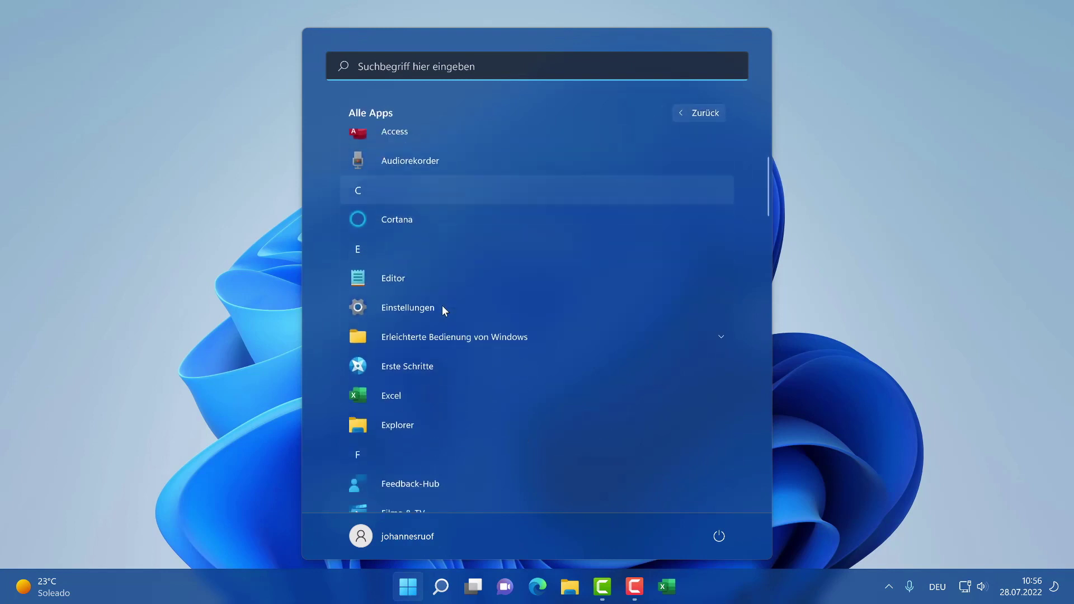
pyautogui.click(429, 417)
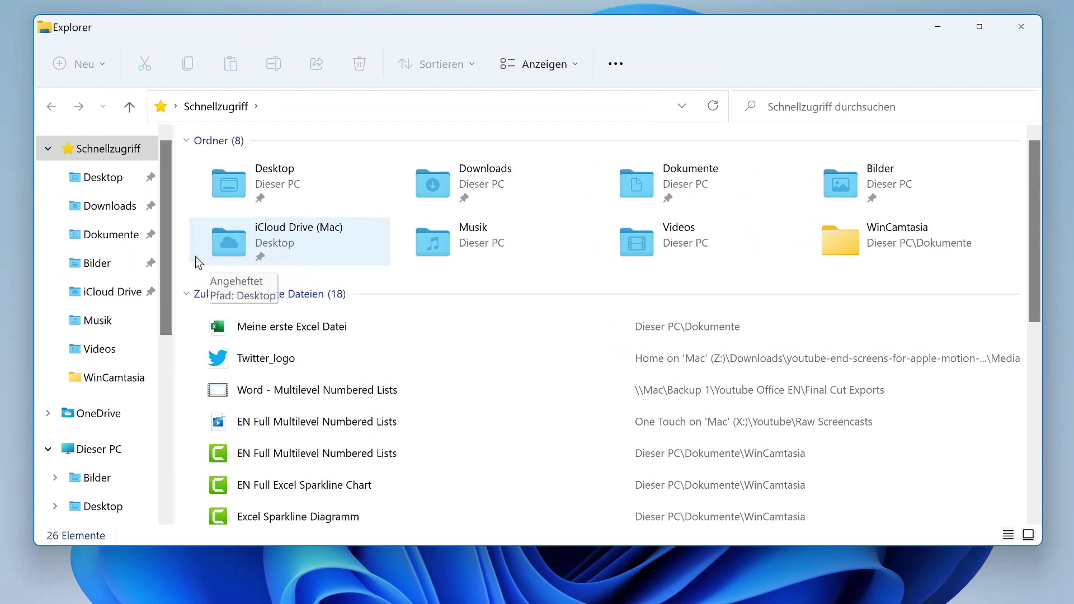
# Open 'Meine erste Excel Datei' from the Dokumente folder in Excel
pyautogui.click(71, 241)
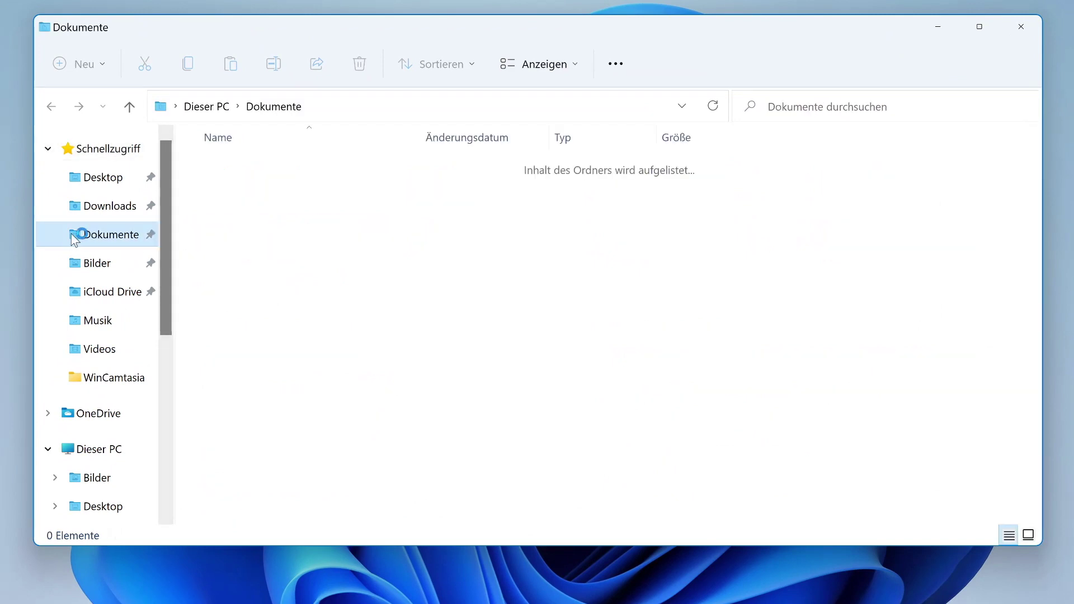
pyautogui.scroll(-1, 385, 248)
pyautogui.scroll(-5, 385, 248)
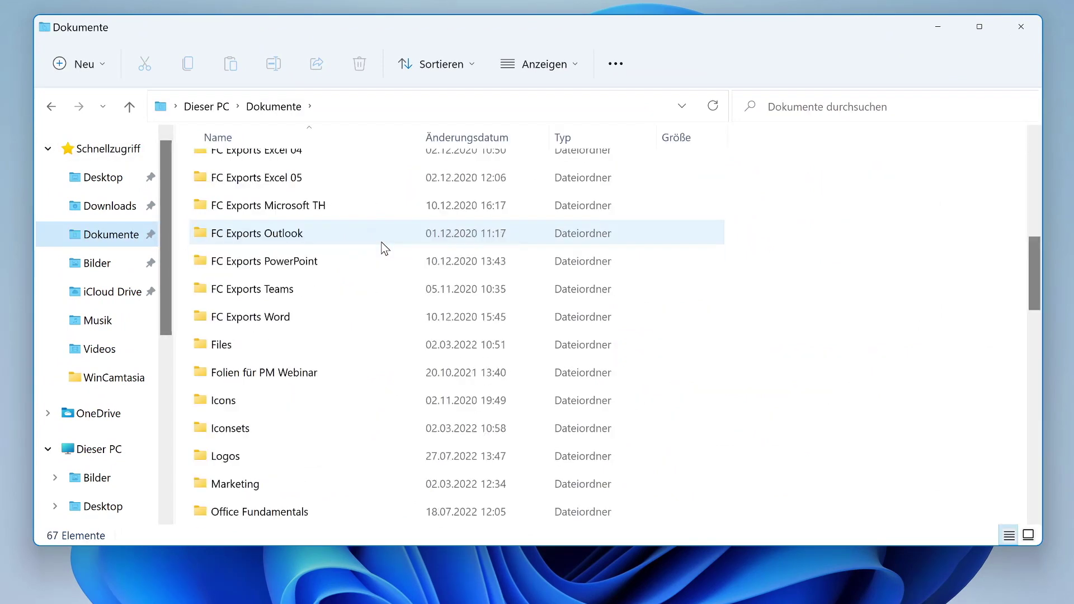
pyautogui.scroll(-10, 385, 248)
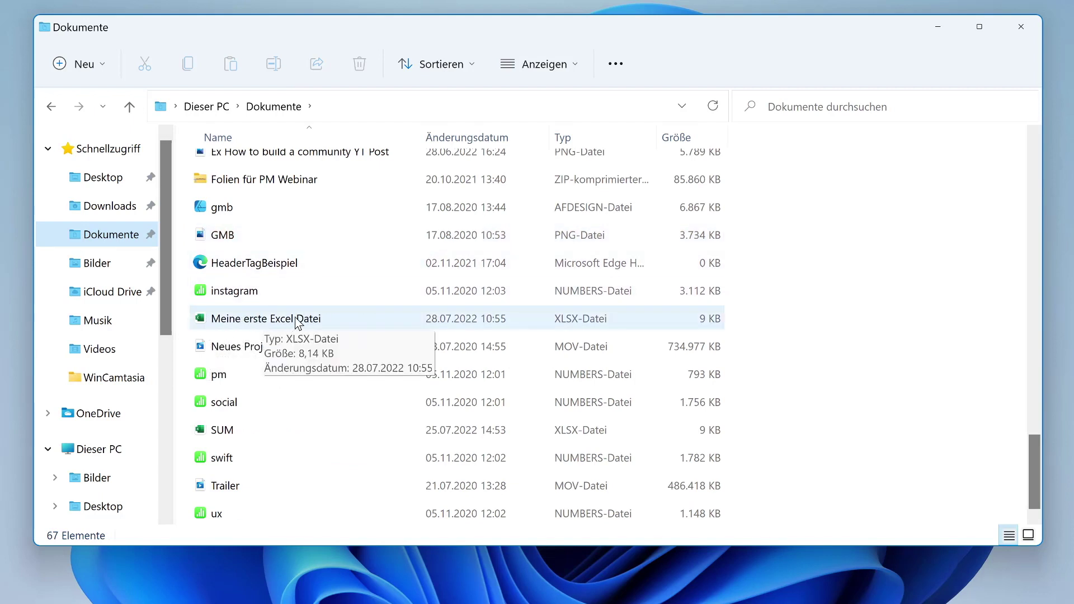
pyautogui.click(334, 321)
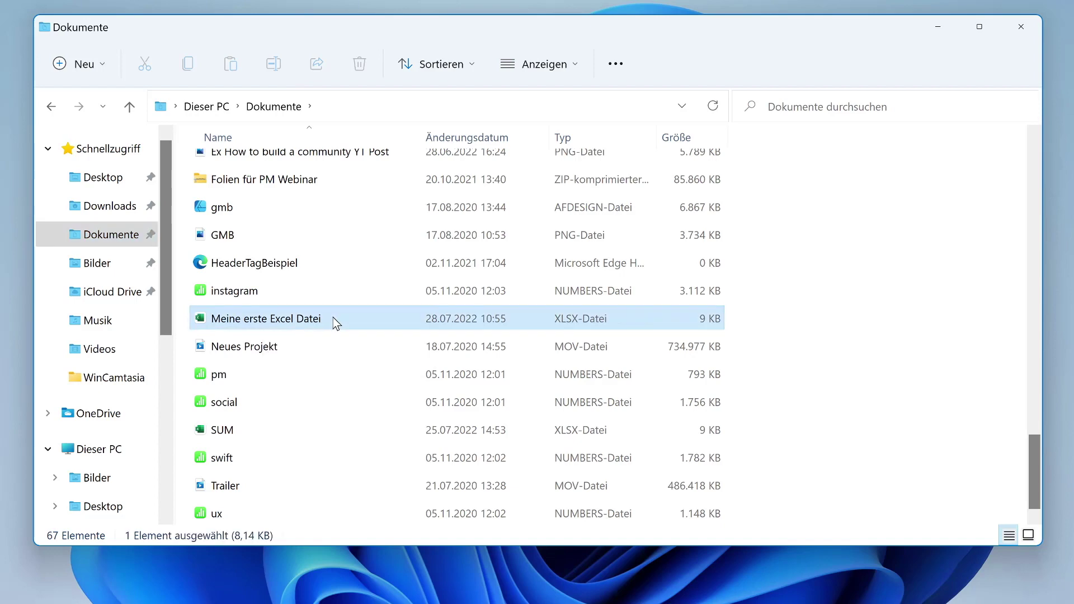
pyautogui.doubleClick(202, 322)
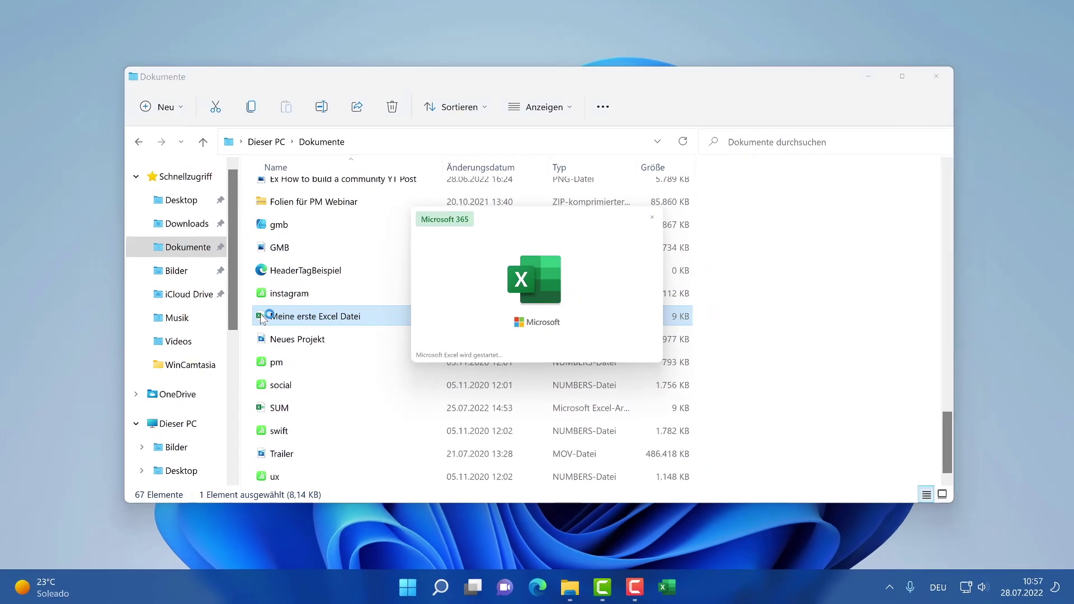